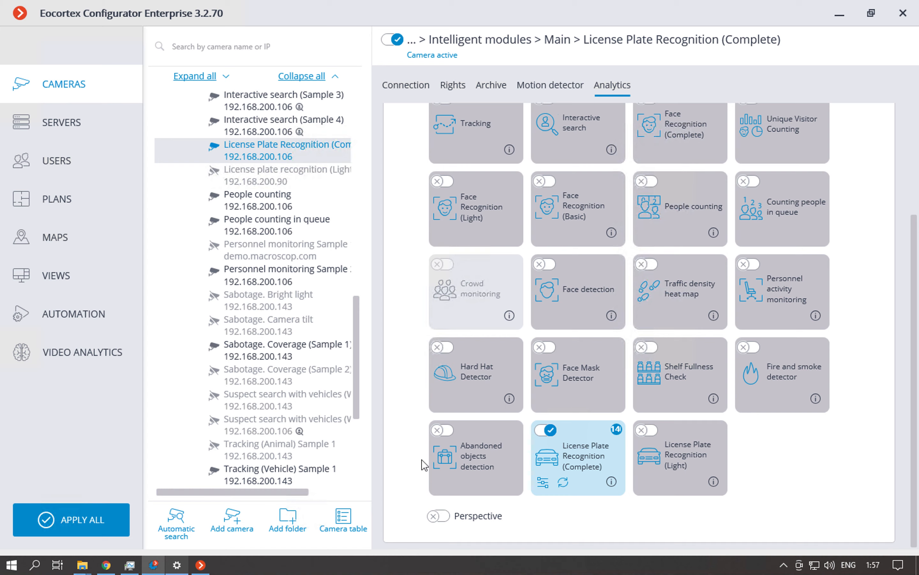
Switch to Eocortex Client and display the License Plate Recognition (Complete) camera from the Main folder in the video cell.
left_click(200, 565)
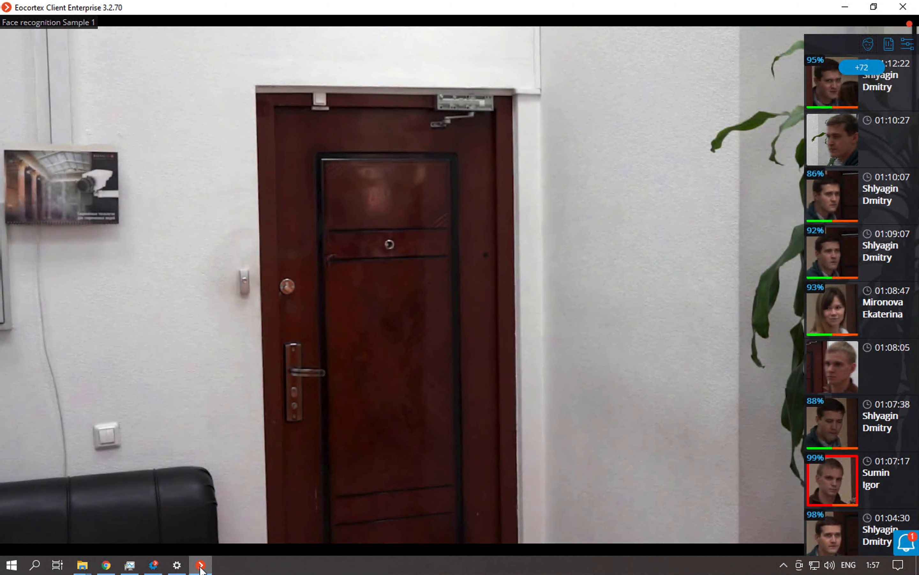
right_click(402, 319)
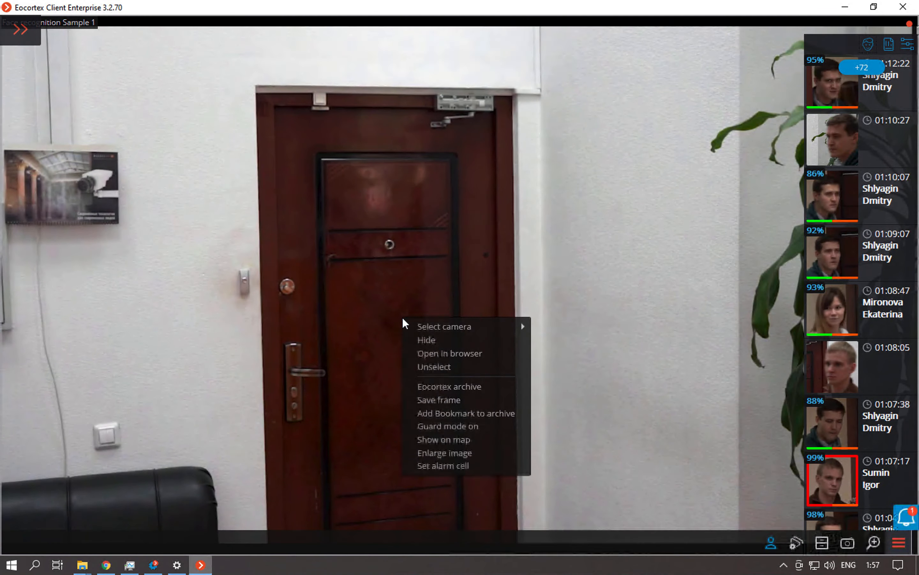
mouse_move(429, 325)
mouse_move(544, 331)
mouse_move(627, 334)
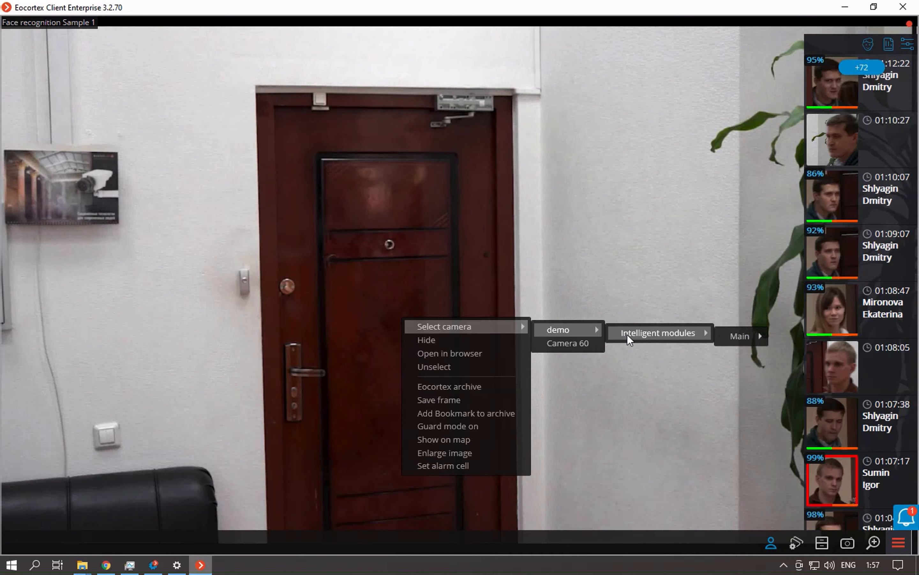
mouse_move(719, 333)
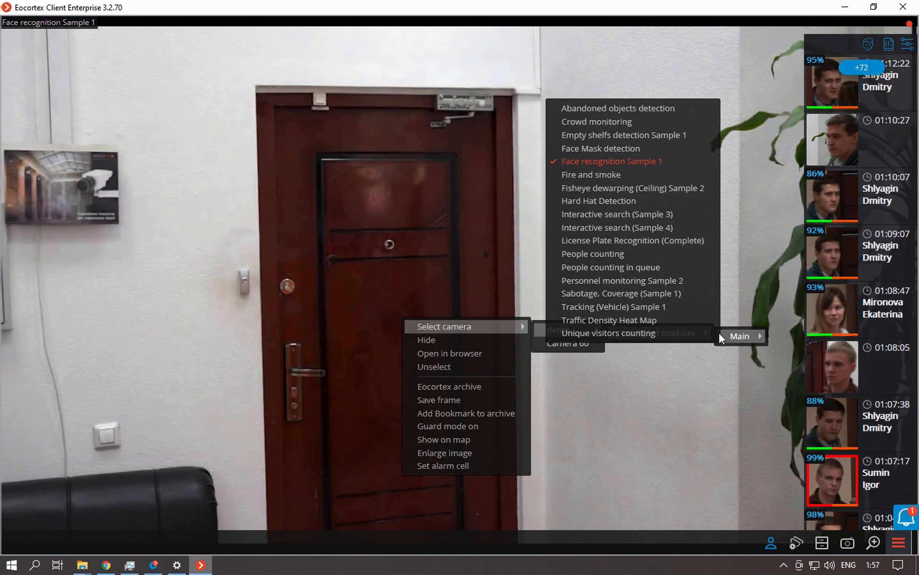
left_click(657, 253)
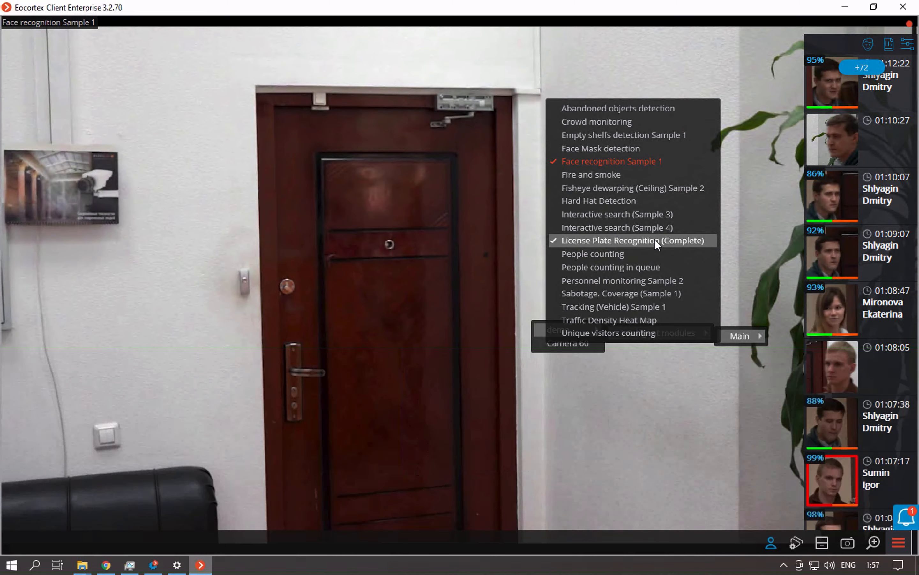
left_click(655, 240)
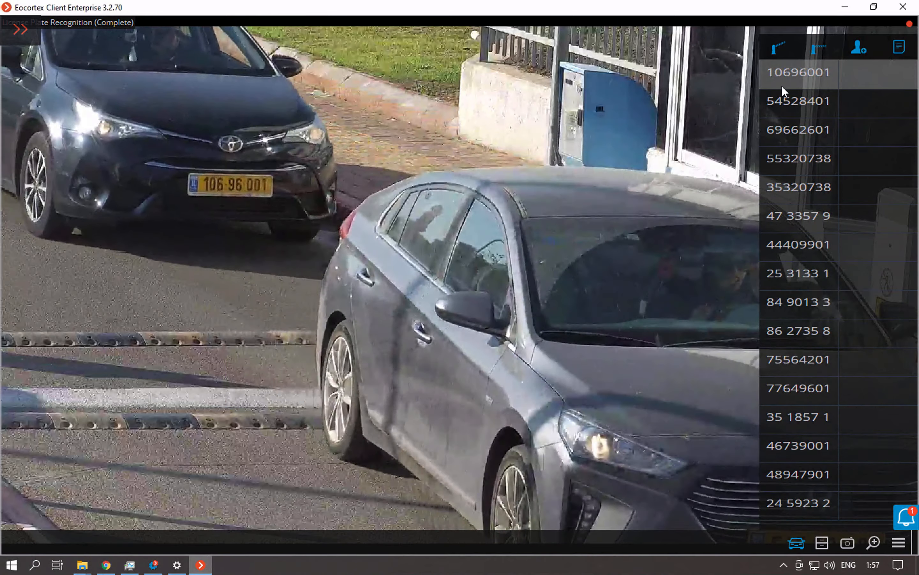
Open the barrier and close it again from the camera's recognized plates panel.
mouse_move(782, 87)
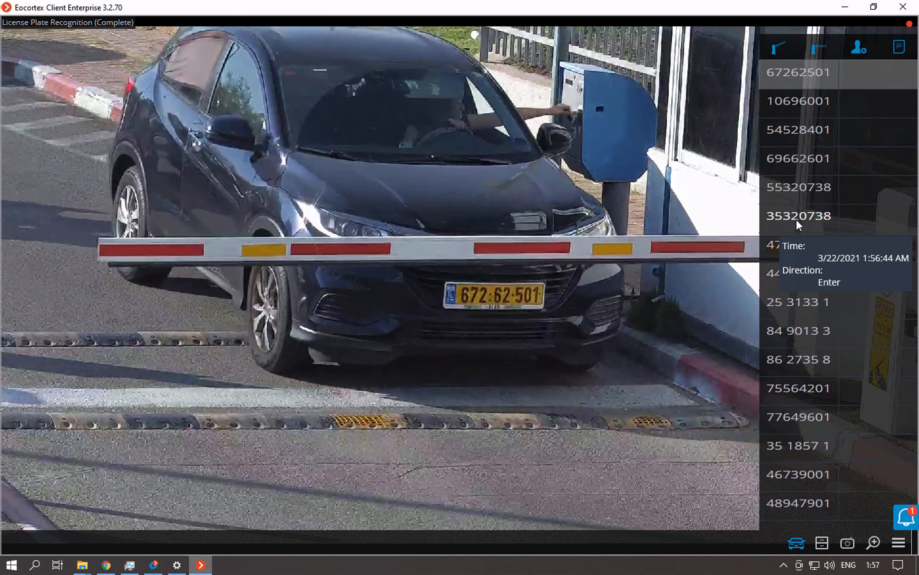
left_click(777, 49)
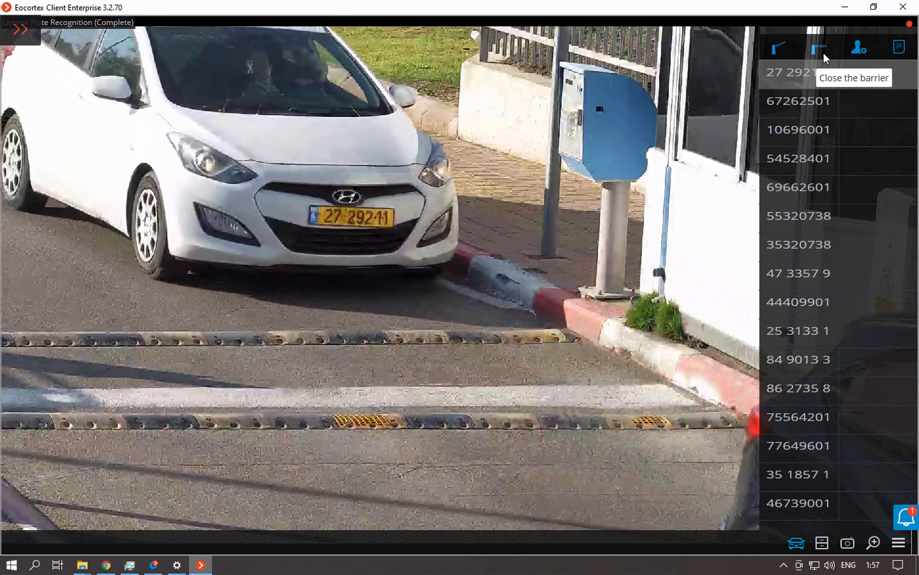
left_click(823, 51)
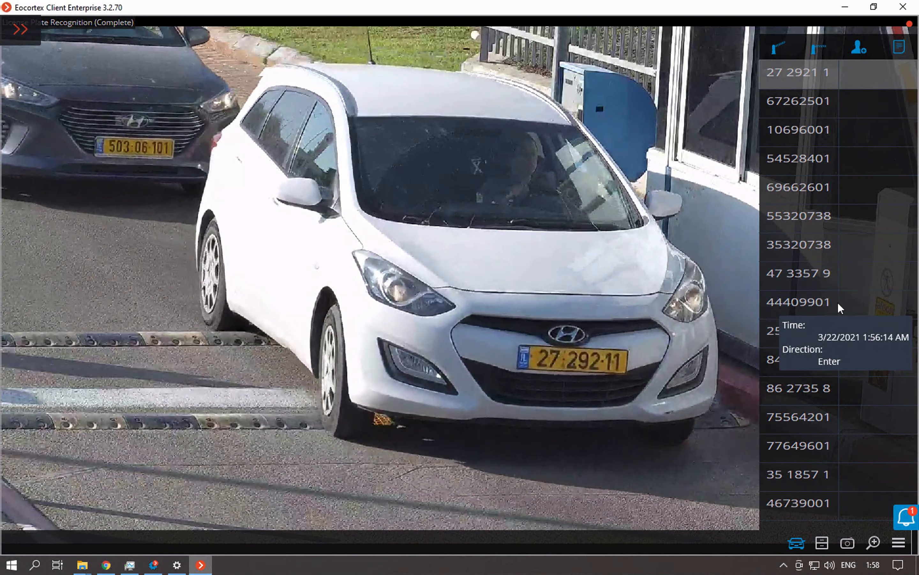
Add a recognized plate to the license plates database in the Authorized vehicles group, entering the owner's first name.
left_click(839, 304)
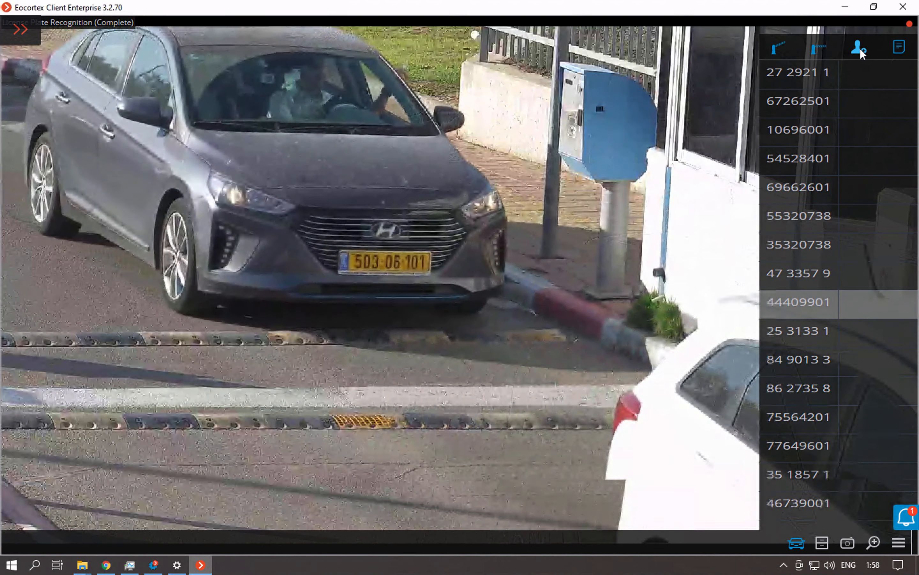
left_click(860, 48)
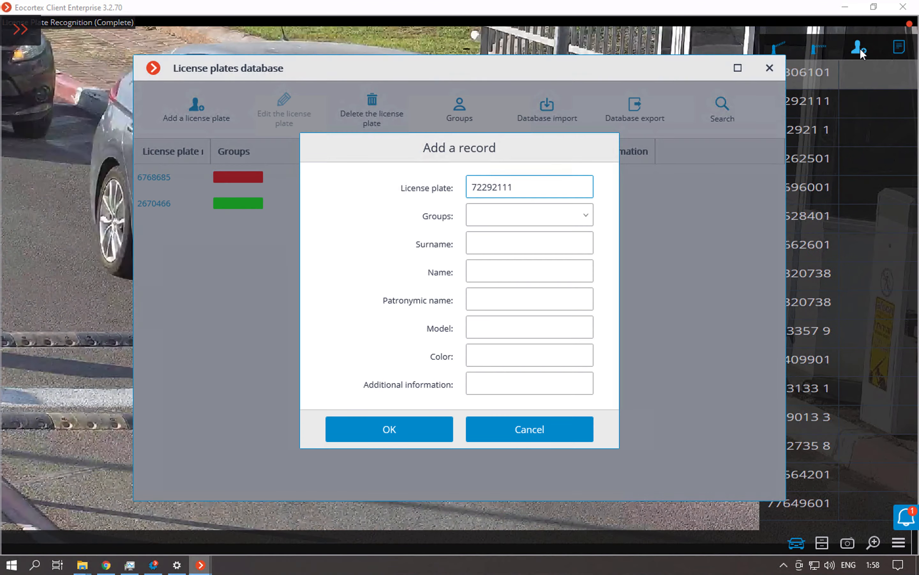
left_click(496, 224)
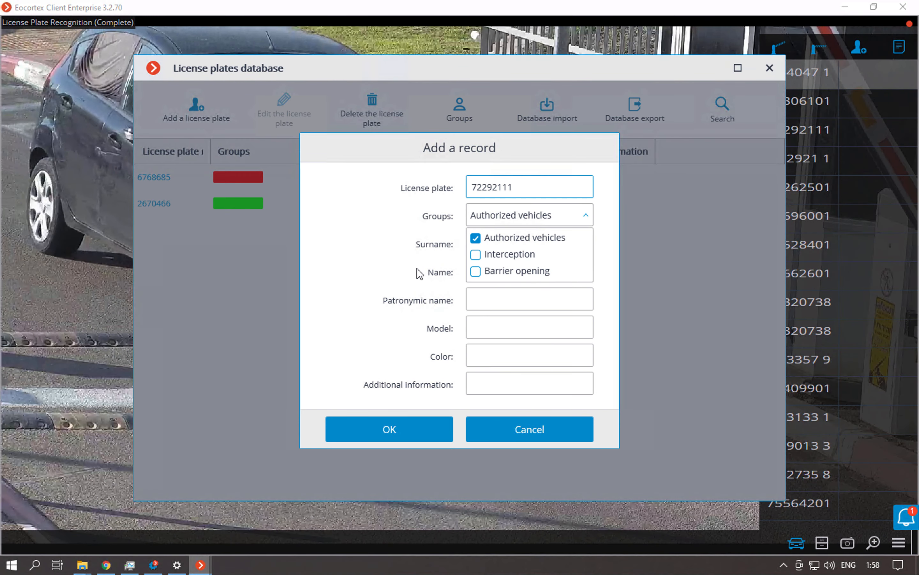
left_click(430, 269)
left_click(481, 273)
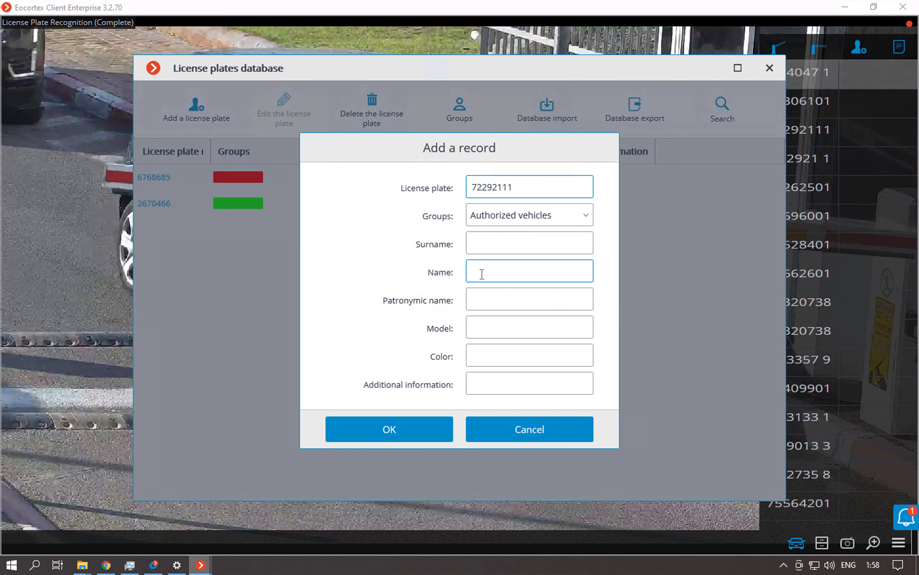
type("john")
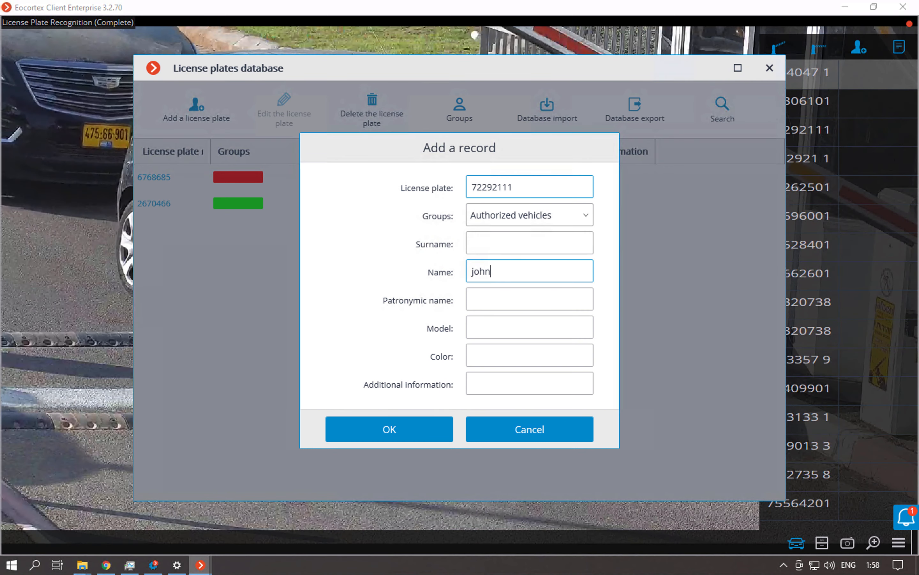
left_click(417, 430)
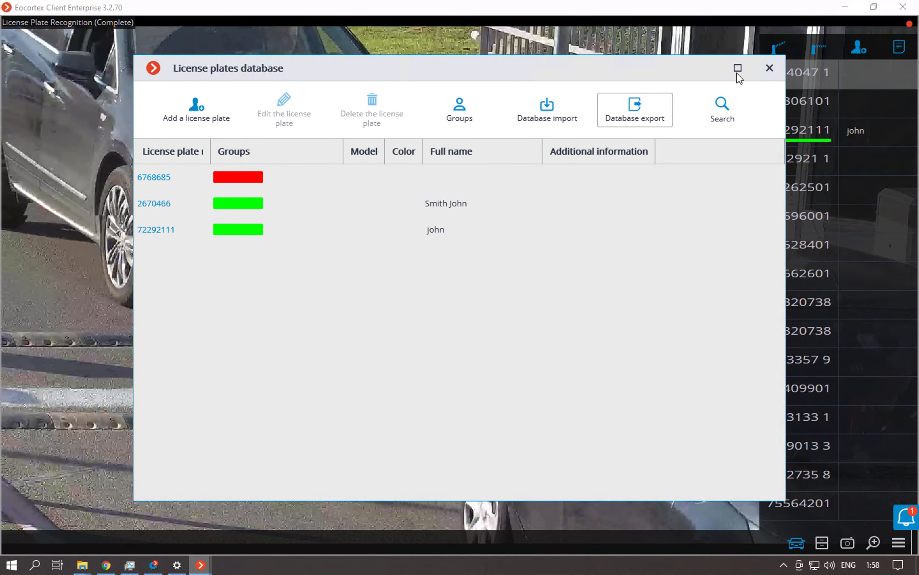
left_click(769, 67)
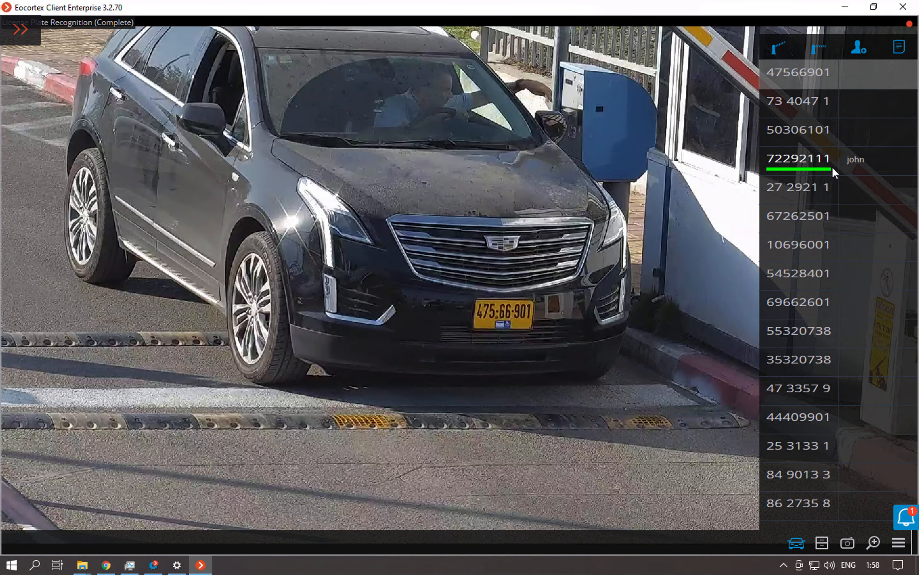
Reopen the license plates database, discarding the new record, and review the vehicle groups with their barrier and interception options.
mouse_move(830, 162)
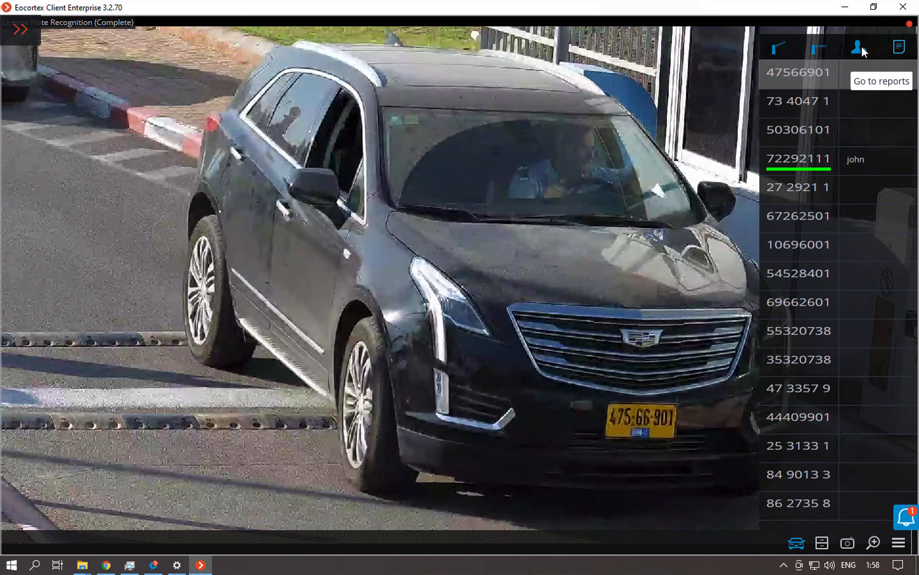
left_click(862, 46)
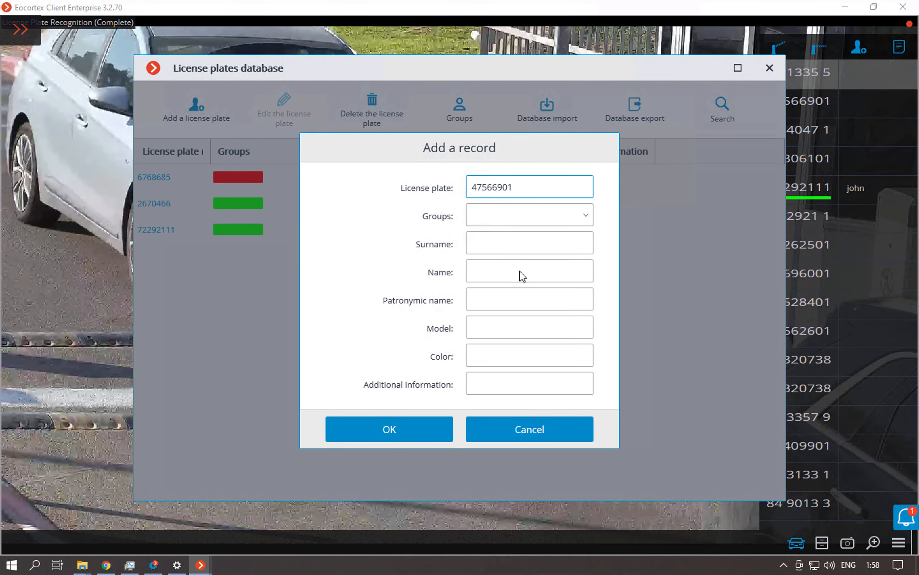
left_click(511, 429)
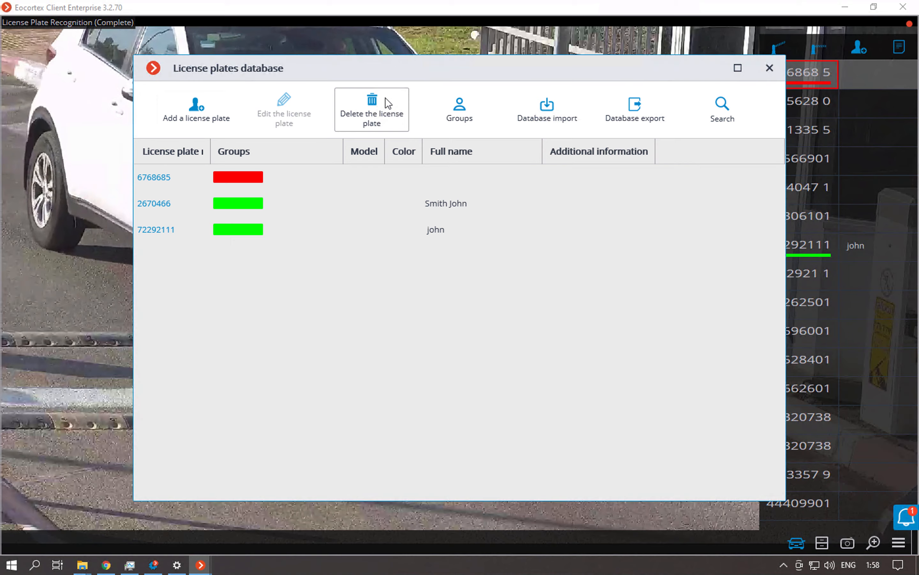
left_click(460, 108)
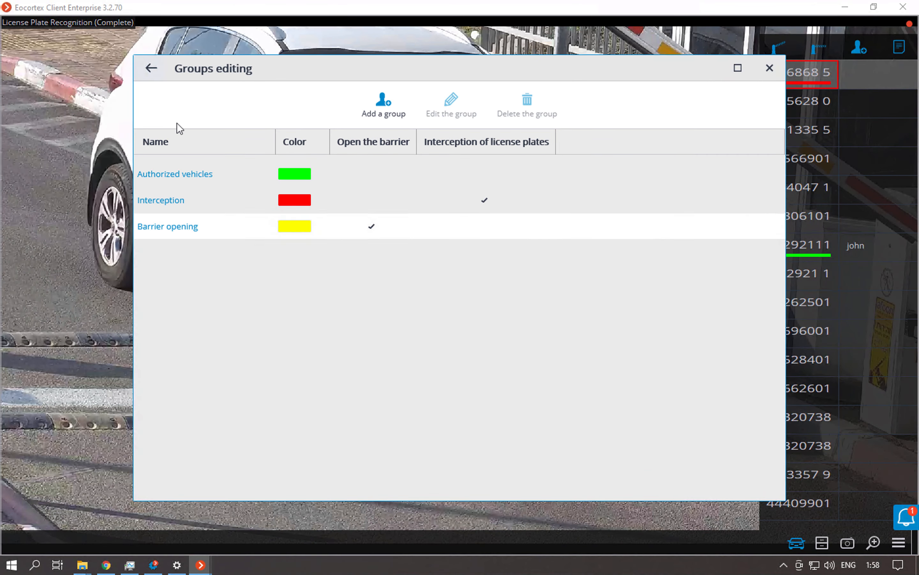
left_click(154, 69)
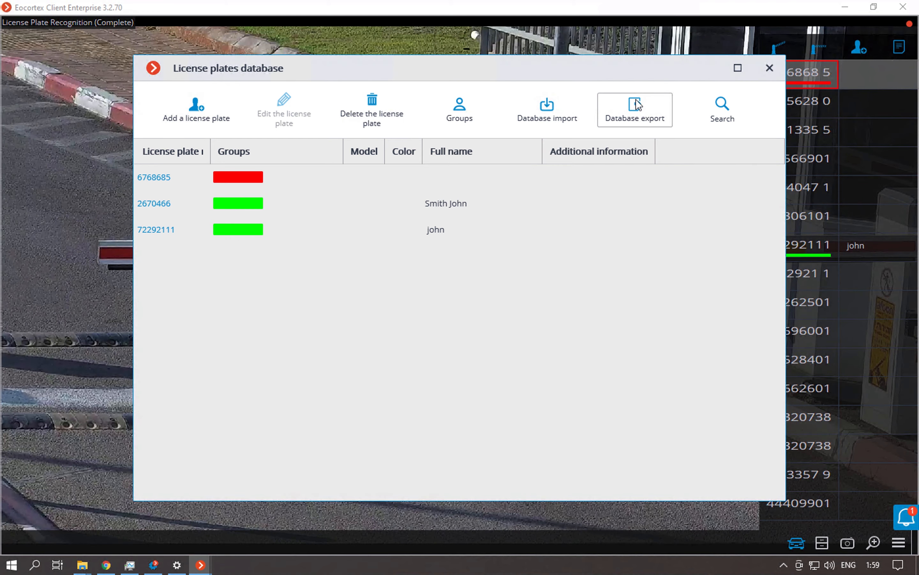
left_click(767, 72)
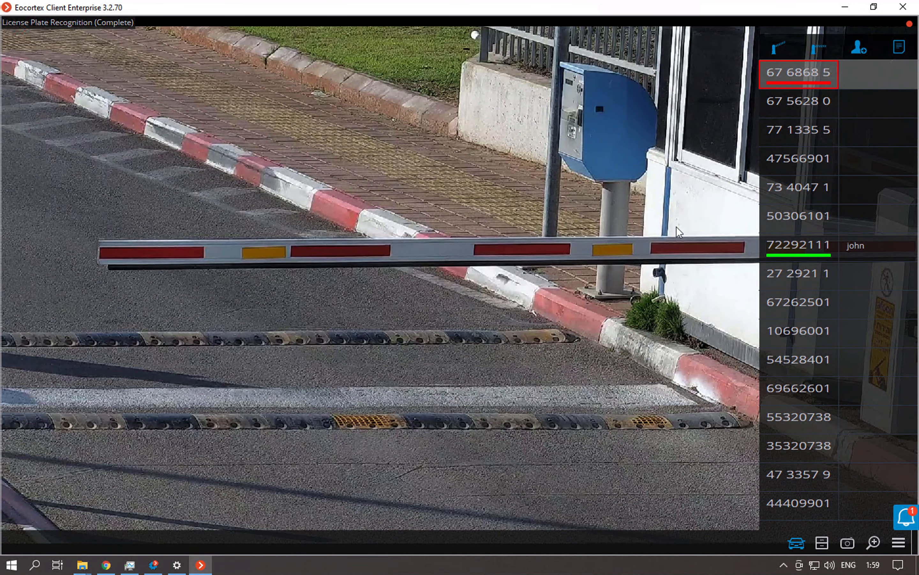
View the archive frame of the intercepted plate flagged in red, and return to the live view.
double_click(805, 83)
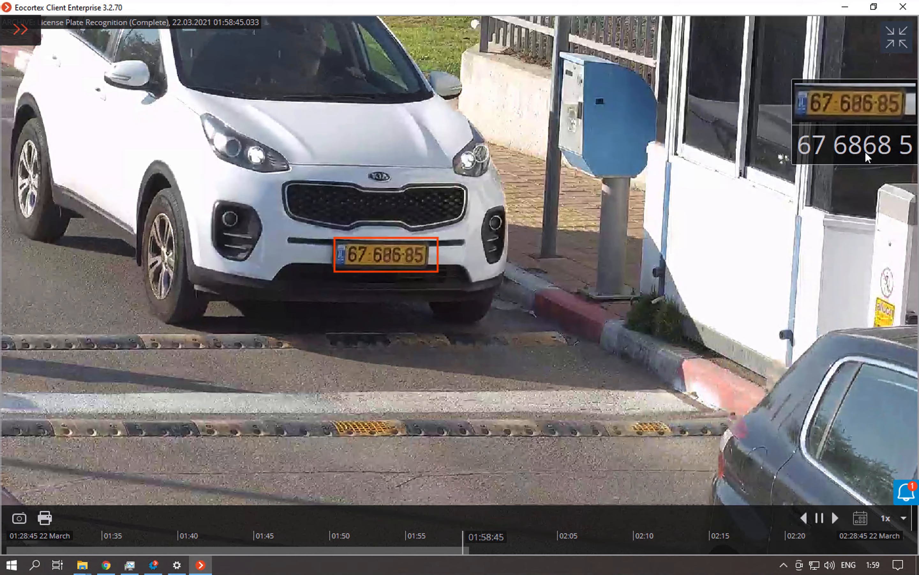
left_click(897, 37)
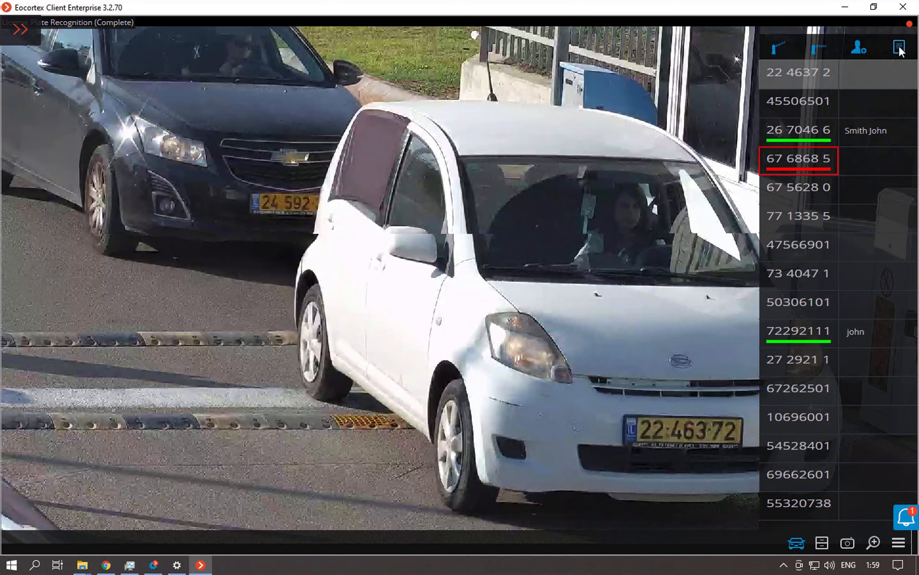
Open the license plate recognition report and filter its records by the partial plate number 4637.
left_click(899, 48)
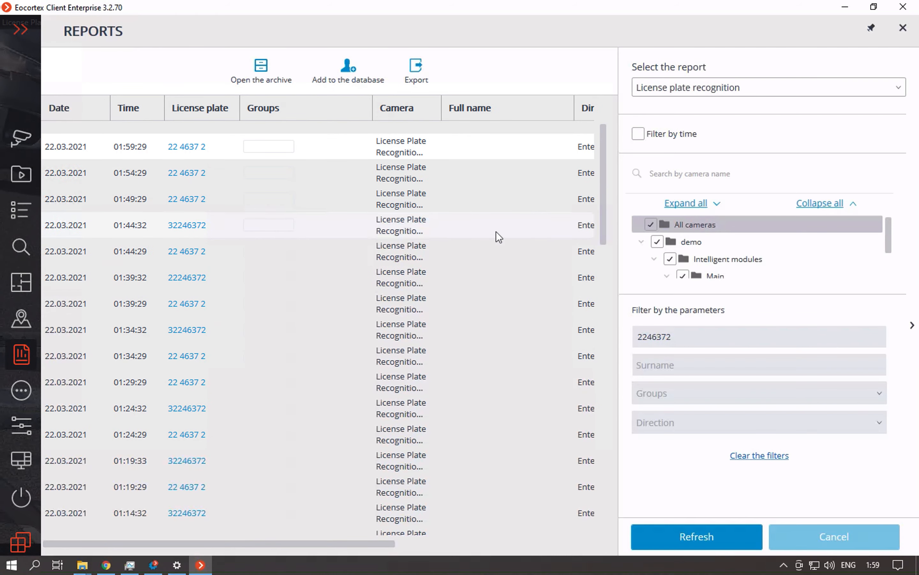
left_click_drag(600, 228, 581, 172)
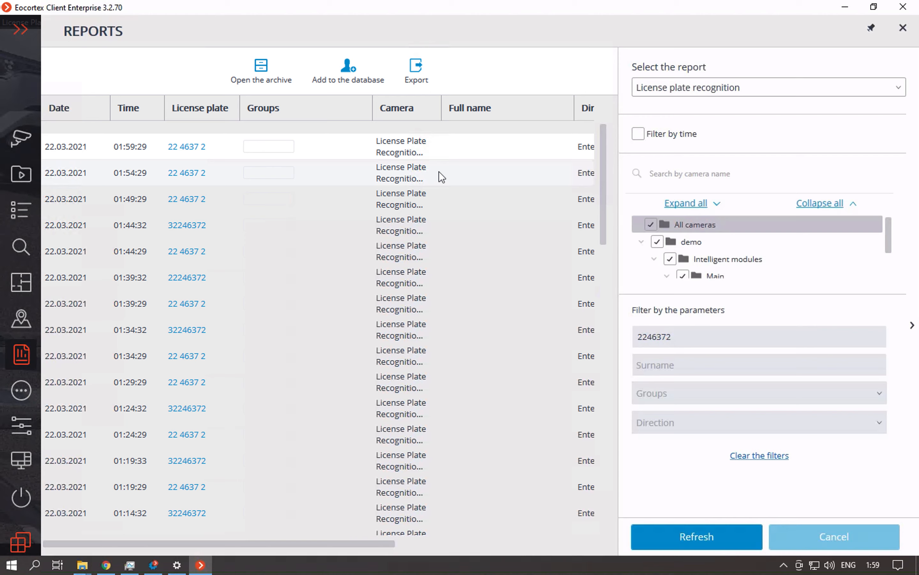
scroll(312, 216, "down", 13)
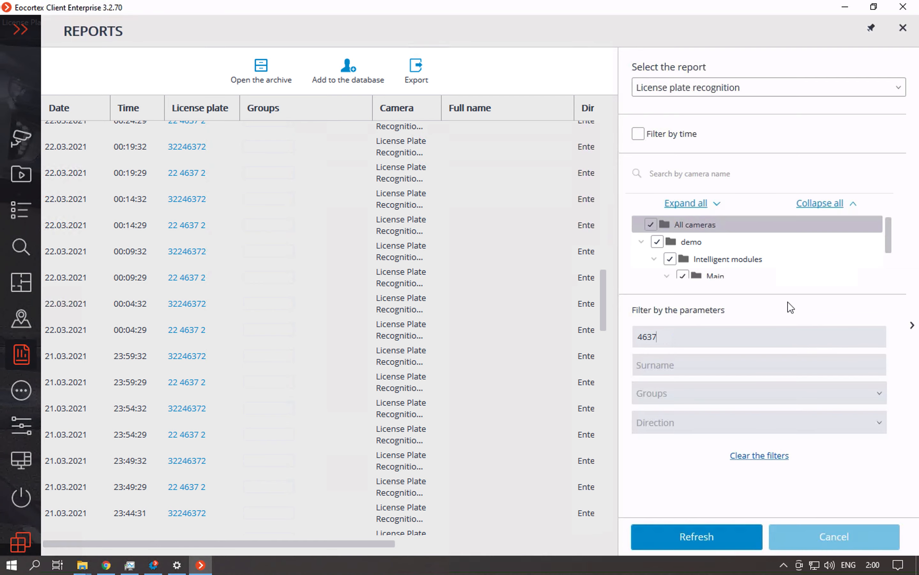
left_click(689, 533)
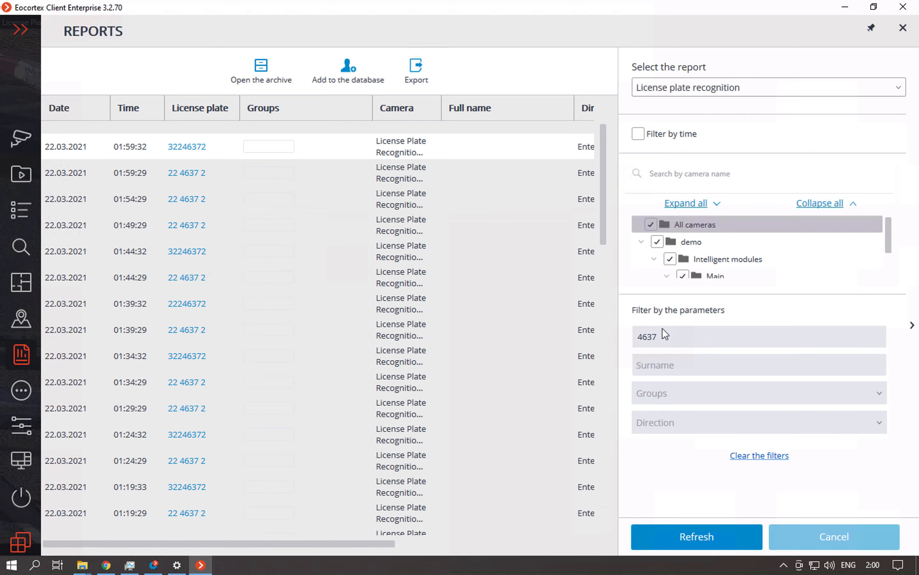
View the archive frame of the report's 01:39:32 entry and return to the report.
left_click(194, 305)
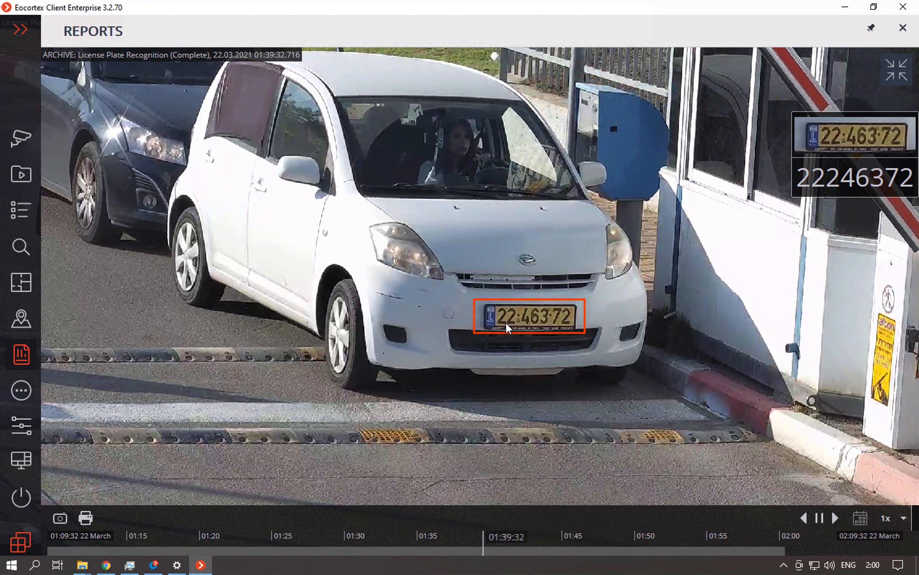
left_click(890, 74)
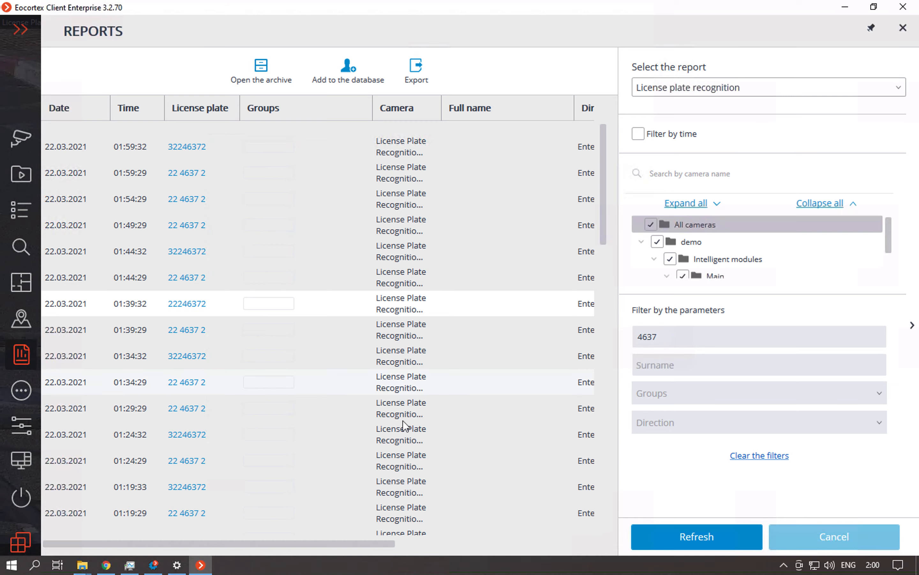
Switch to Eocortex Configurator and show the License Plate Recognition (Complete) module's information under video analytics.
left_click(154, 565)
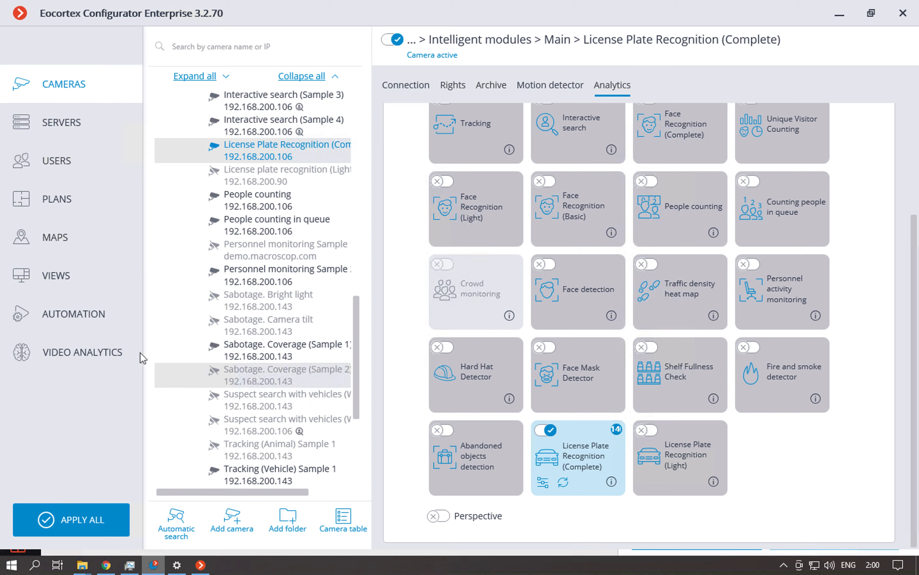
left_click(98, 363)
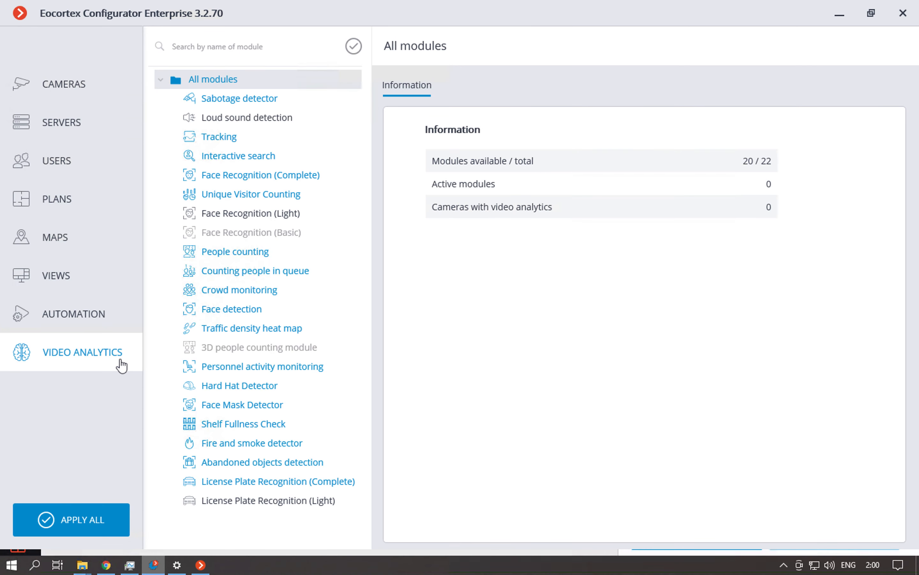
left_click(258, 480)
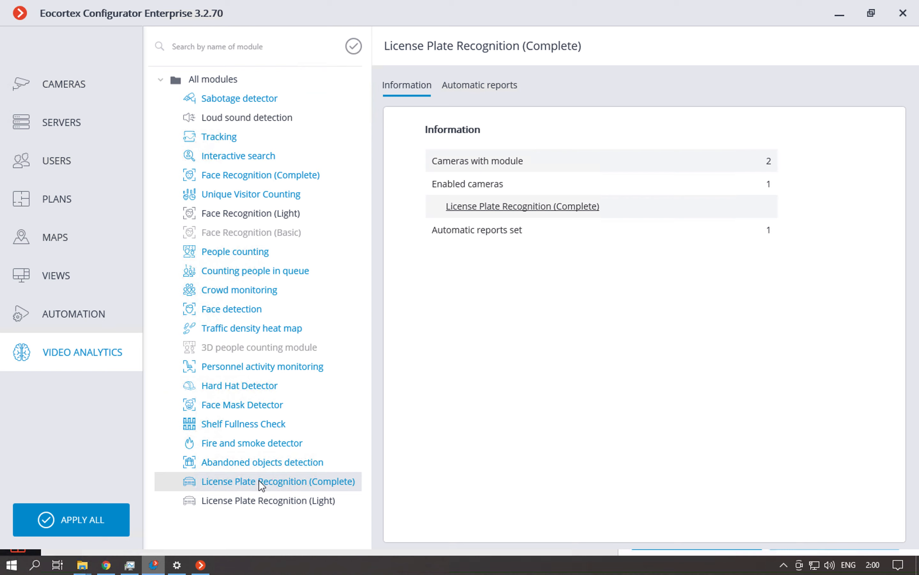